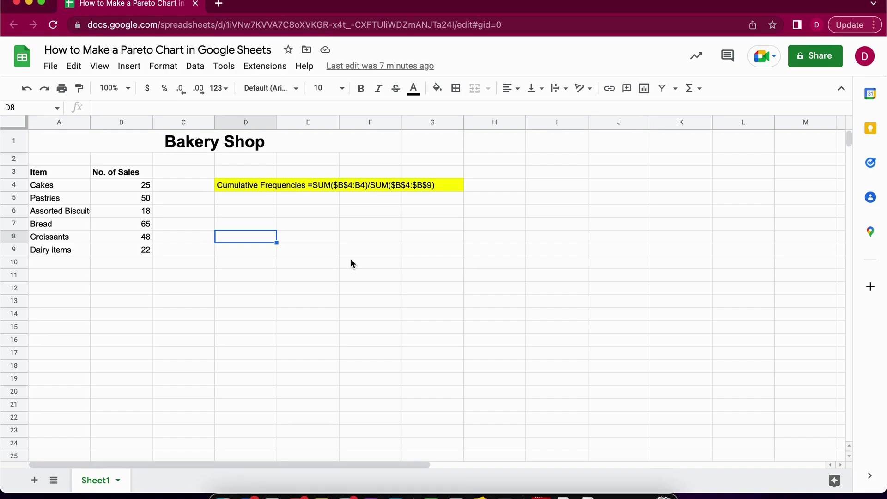
drag(174, 184, 180, 233)
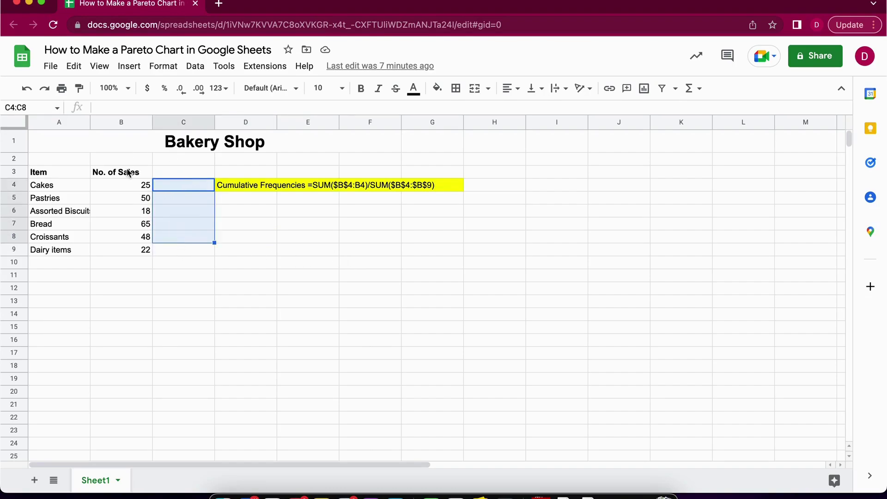
click(207, 267)
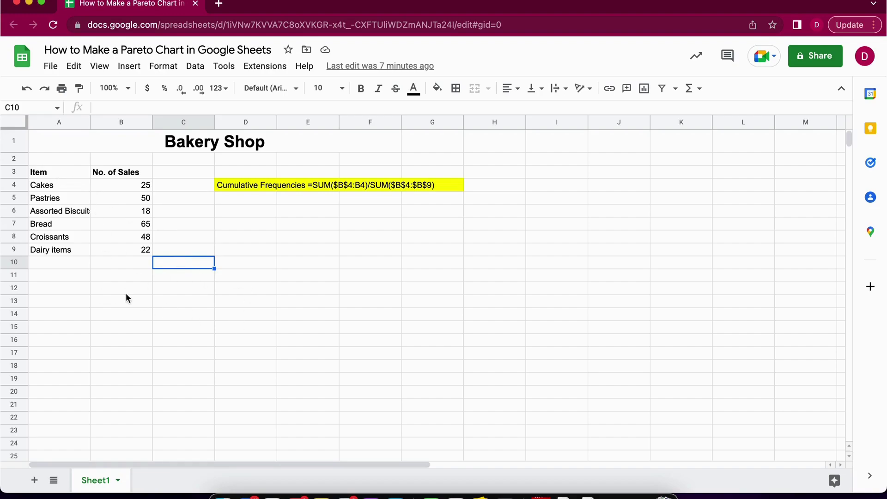
- Sort the range A3:B9, treated as having a header row, by No. of Sales in descending (Z → A) order
drag(49, 169, 128, 254)
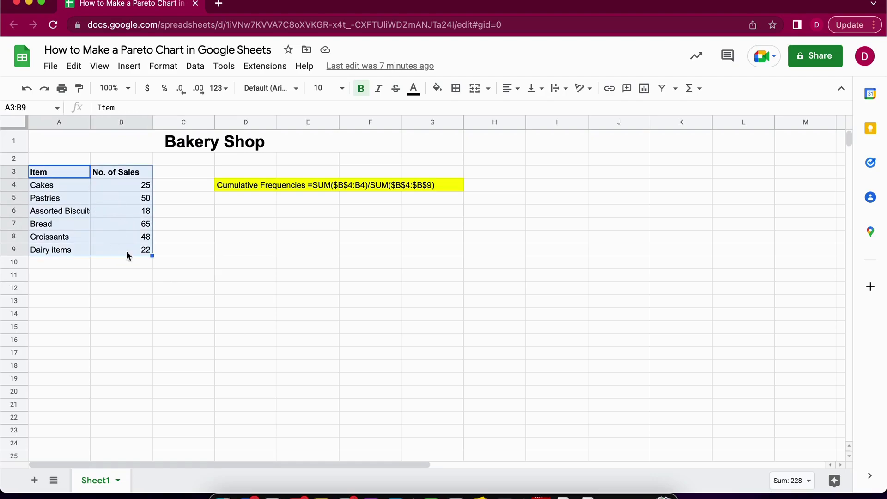
click(194, 70)
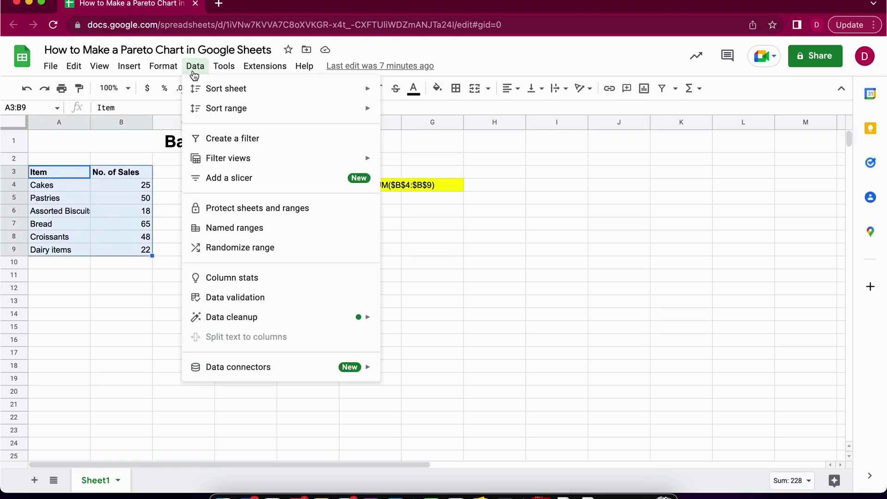
mouse_move(225, 113)
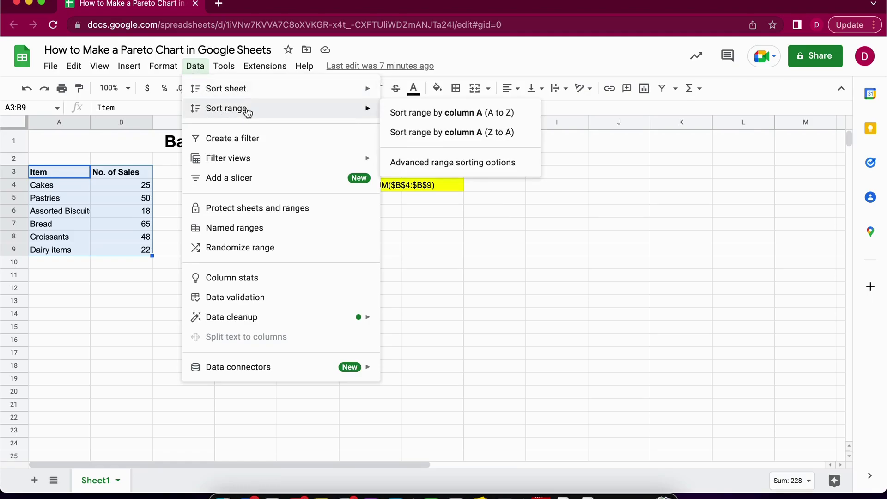
click(430, 163)
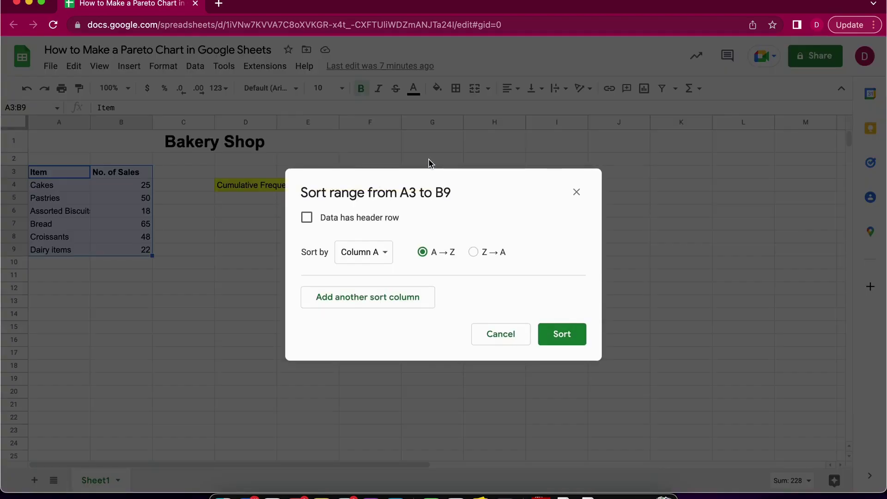
click(308, 218)
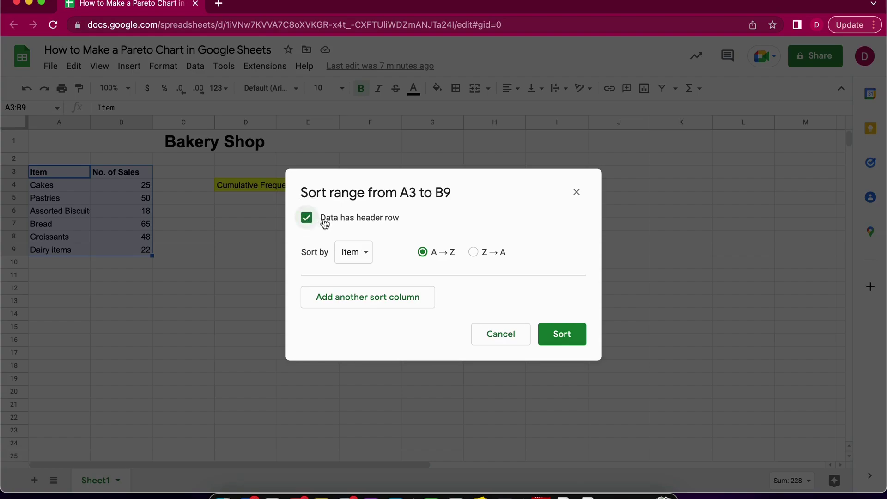
click(361, 253)
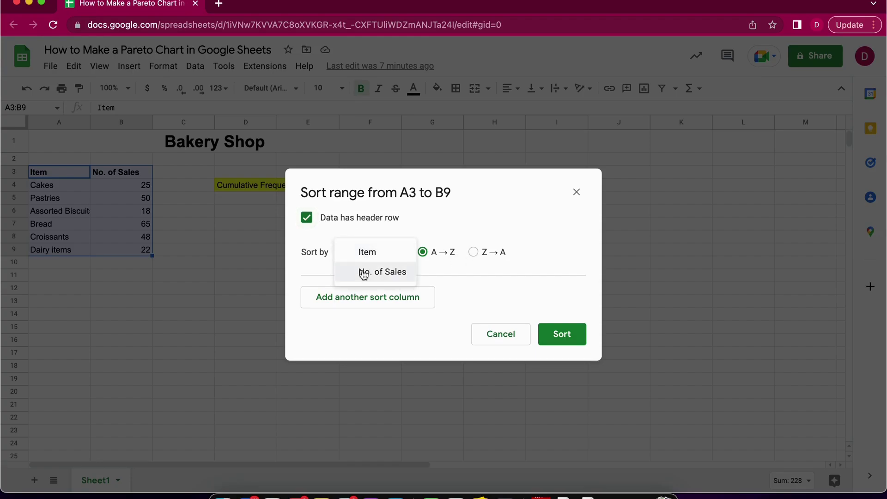
click(365, 273)
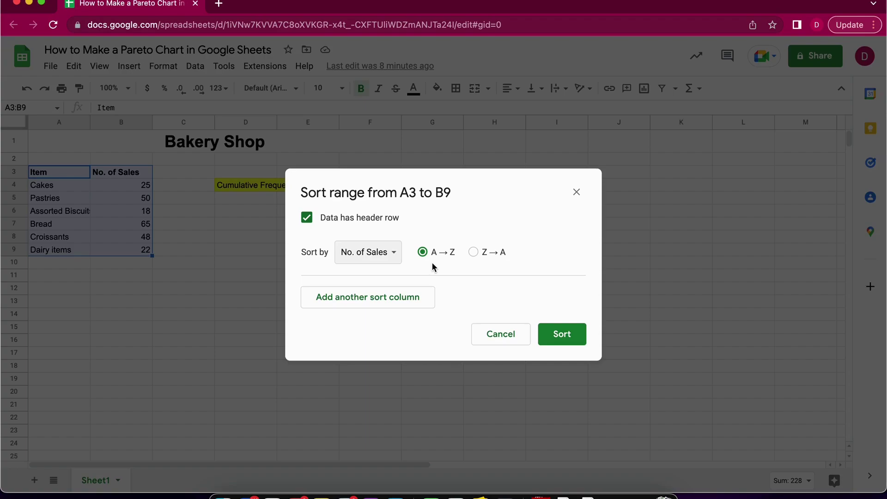
click(474, 253)
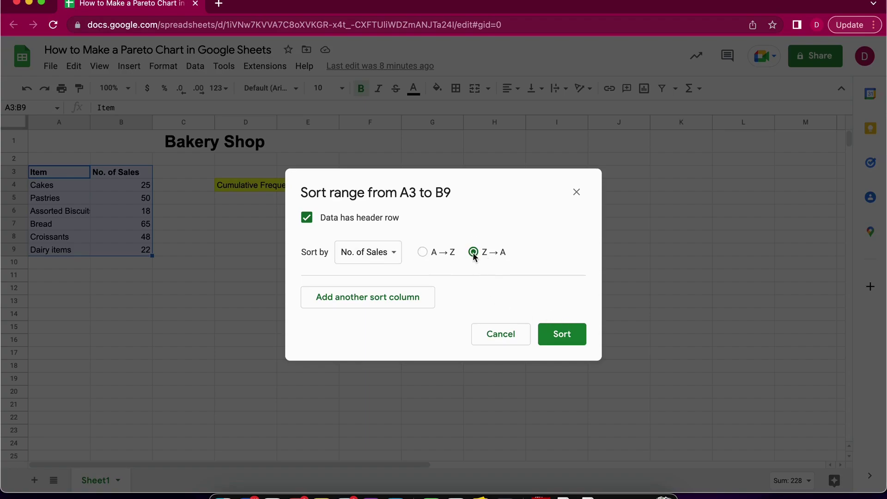
click(562, 341)
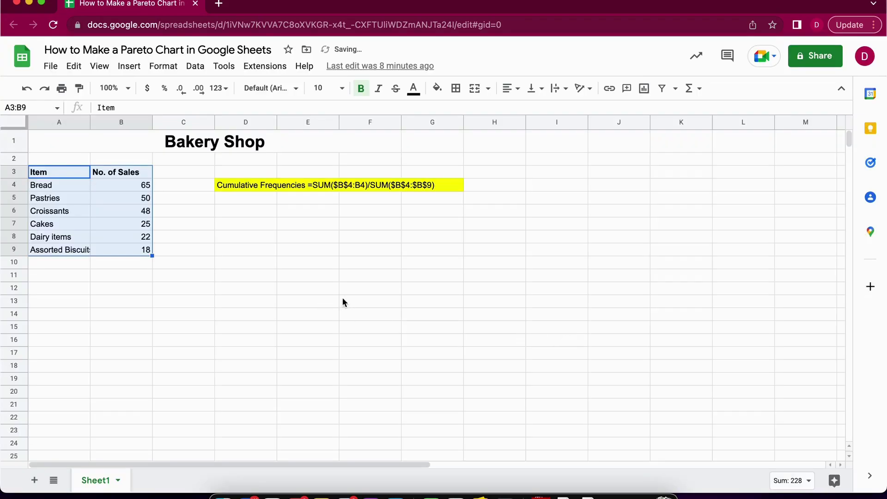
click(246, 269)
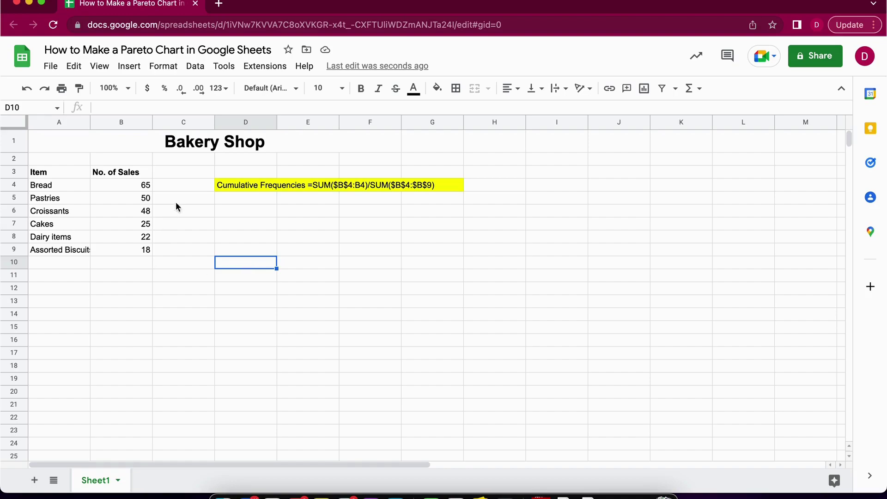
- Enter the column header "Cumulative Frequencies" in cell C3
click(183, 176)
text(Cumulative Frequenci)
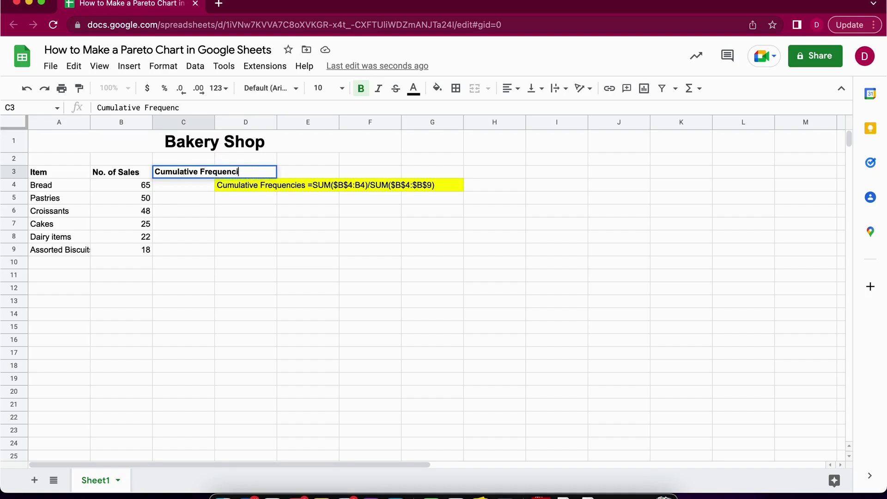
text(es)
key(Return)
click(249, 238)
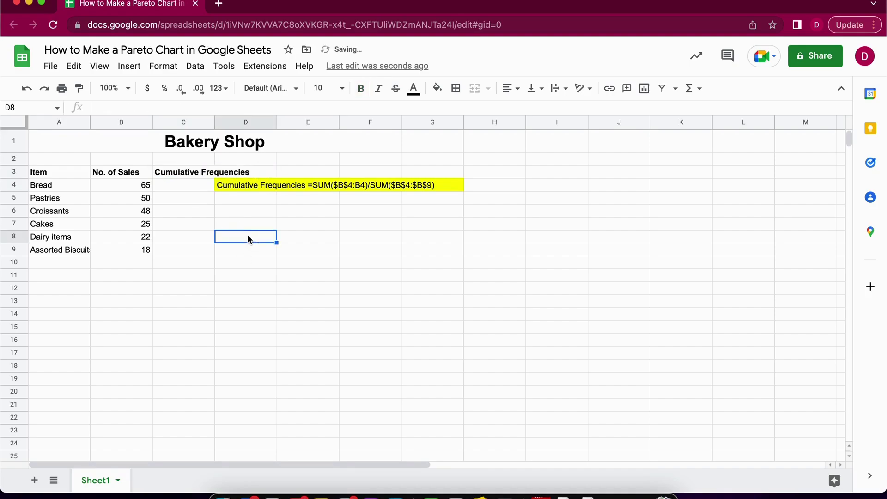
- Copy the formula =SUM($B$4:B4)/SUM($B$4:$B$9) from the text in the yellow note cell D4 into cell C4
double_click(256, 184)
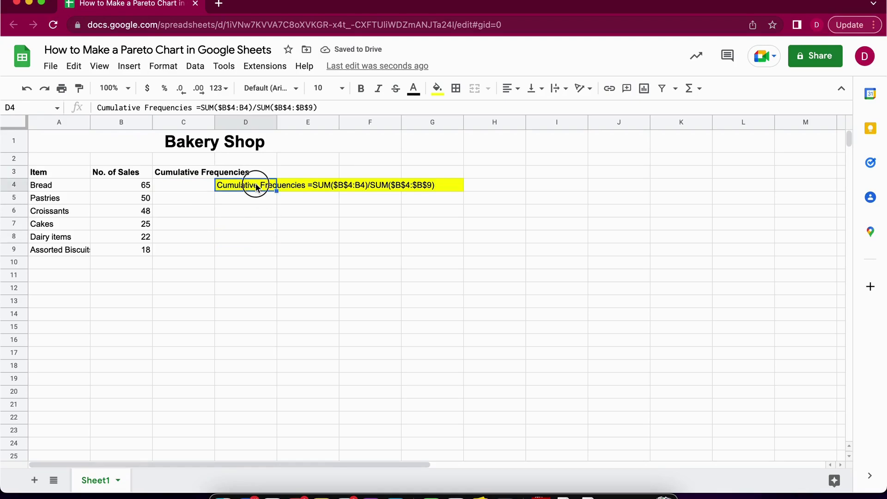
drag(306, 184, 429, 188)
key(super+c)
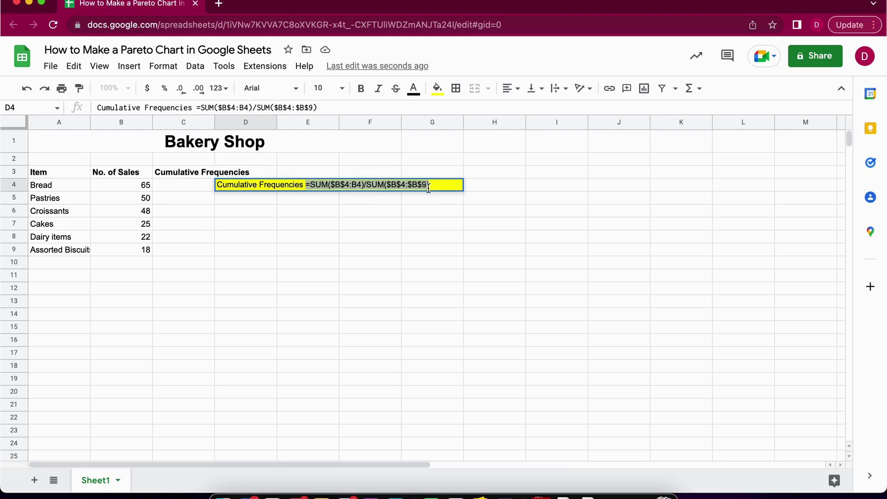
click(273, 235)
click(193, 186)
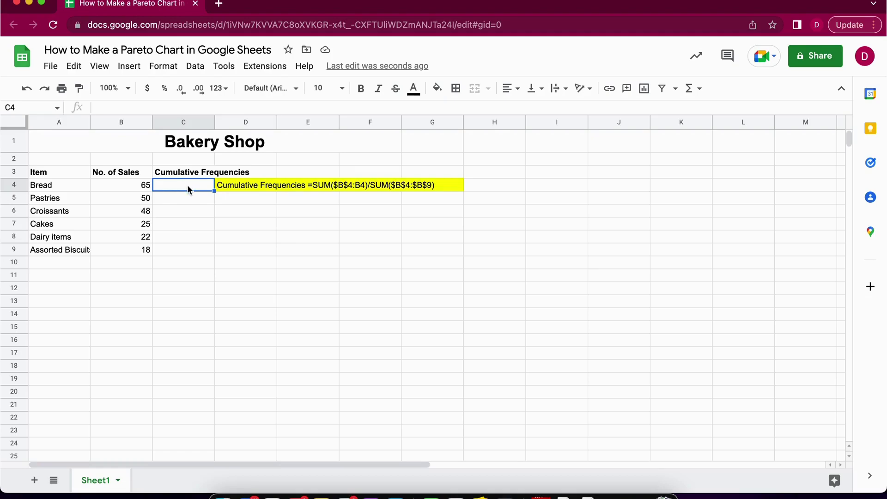
key(super+v)
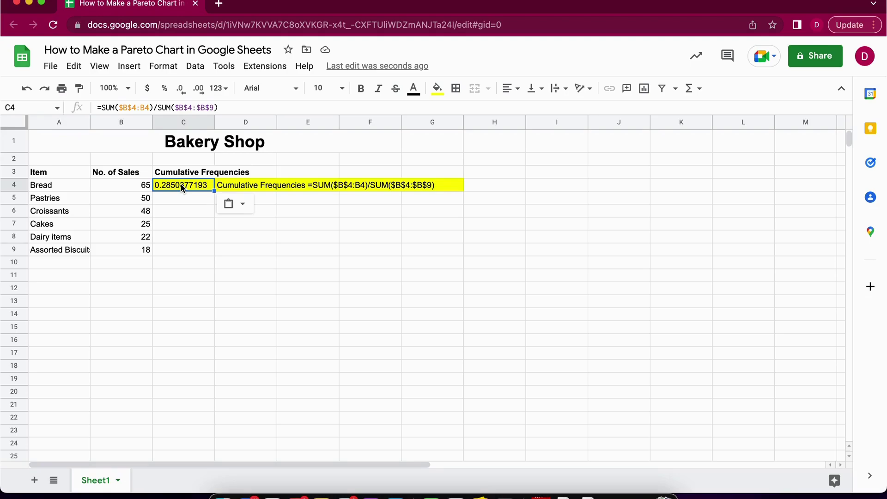
- Fill the cumulative frequency formula from C4 down to C9
click(215, 190)
drag(215, 190, 212, 244)
drag(210, 250, 212, 251)
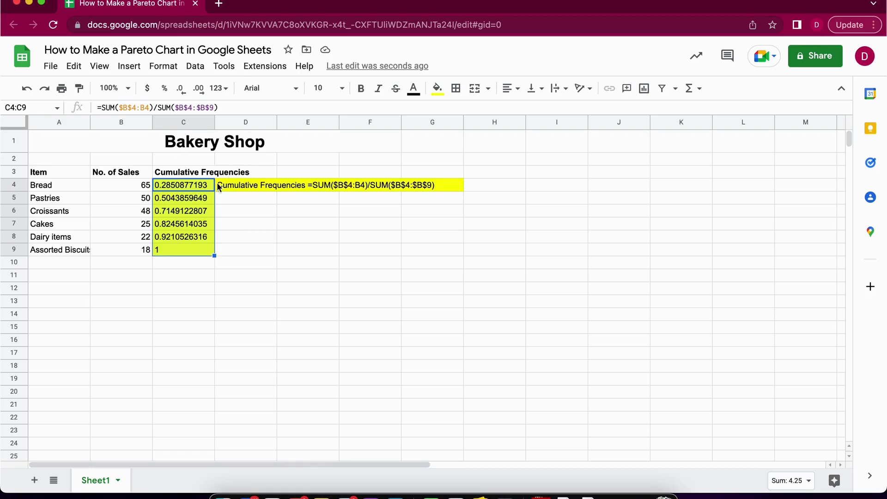
- Format the cumulative frequencies in C4:C9 as percentages and clear the yellow fill from these cells
click(225, 92)
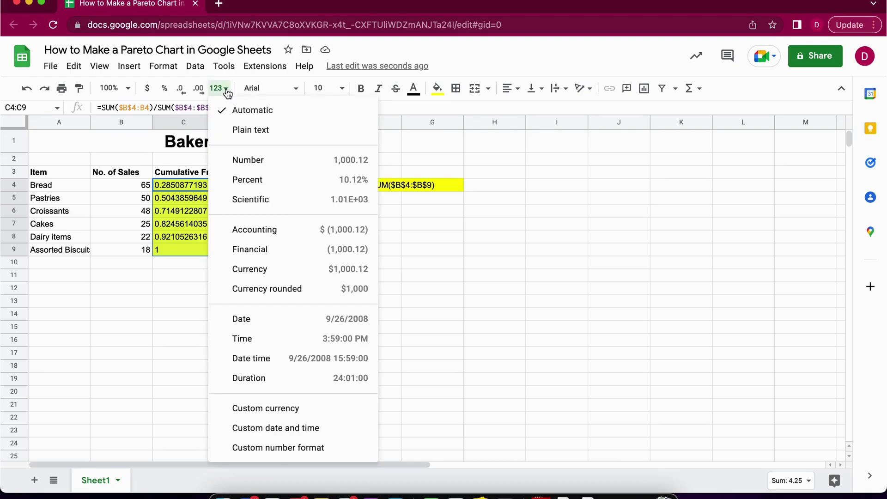
click(259, 181)
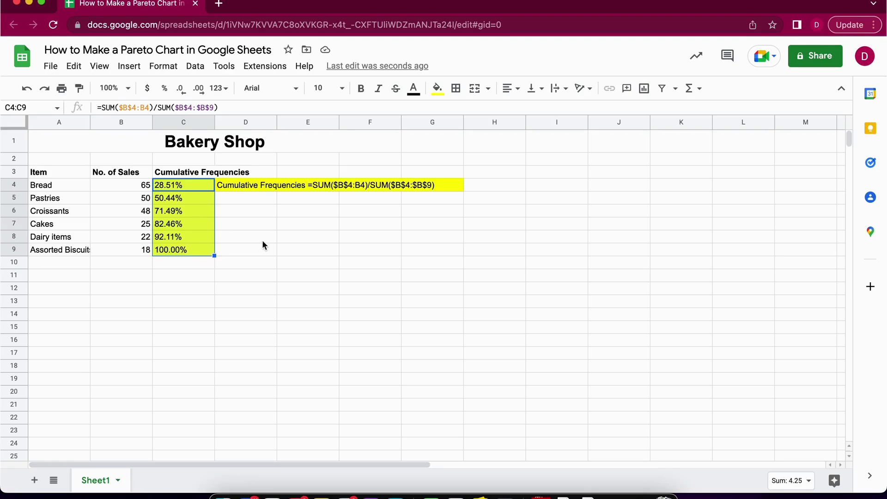
click(437, 87)
click(564, 192)
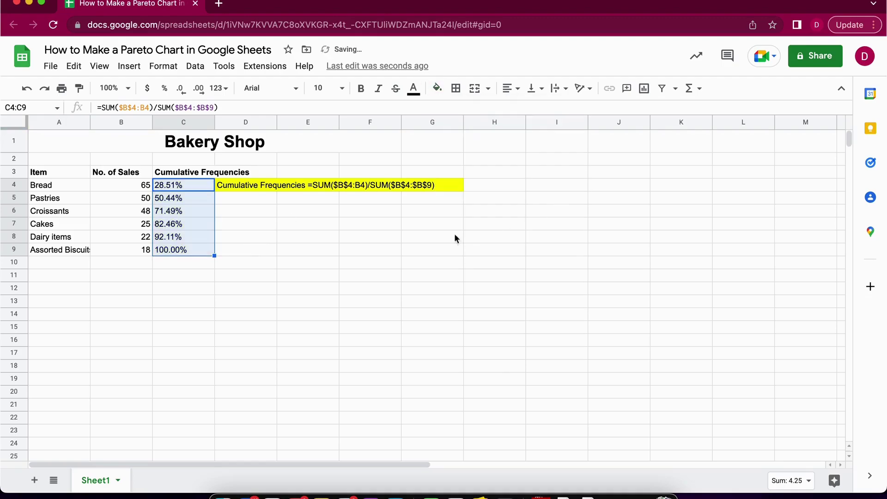
click(296, 236)
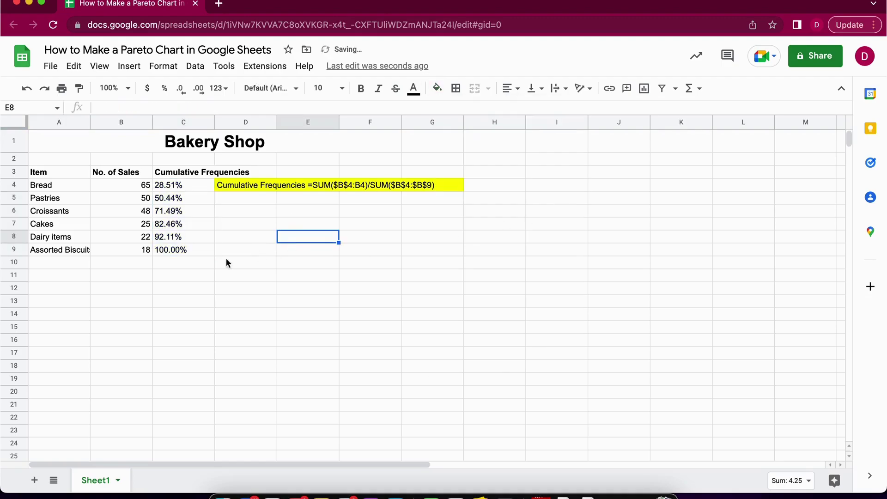
click(269, 237)
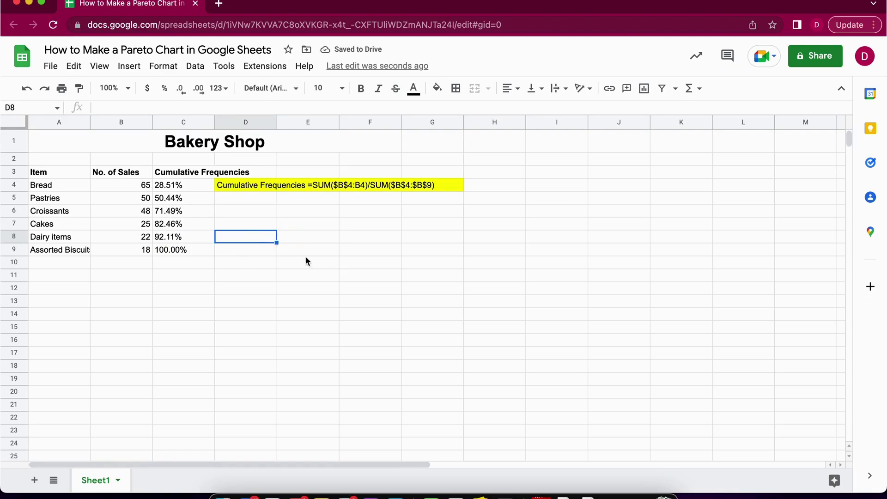
- Insert a chart based on the table A3:C9 and move it slightly to the right and up, clear of the sales figures
drag(54, 174, 169, 258)
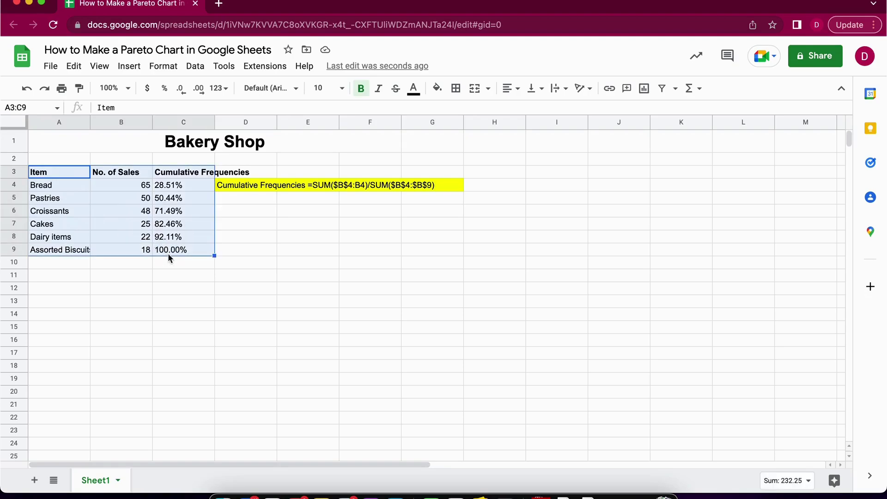
click(130, 67)
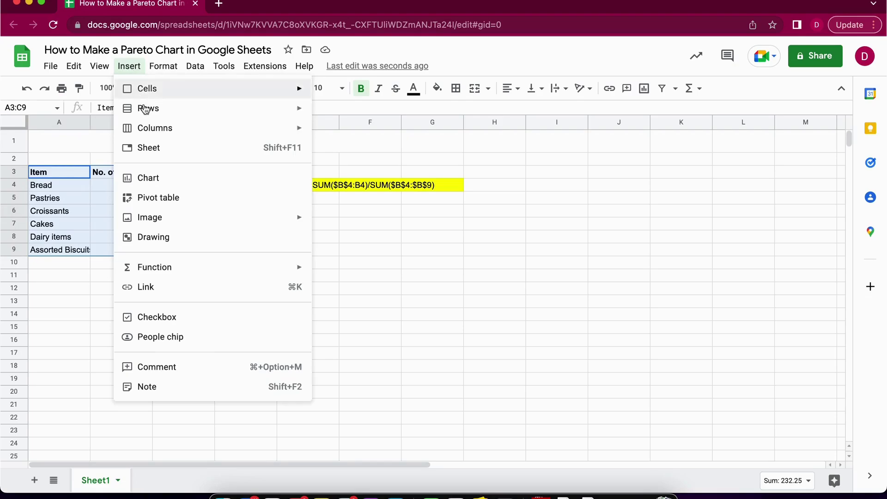
click(193, 184)
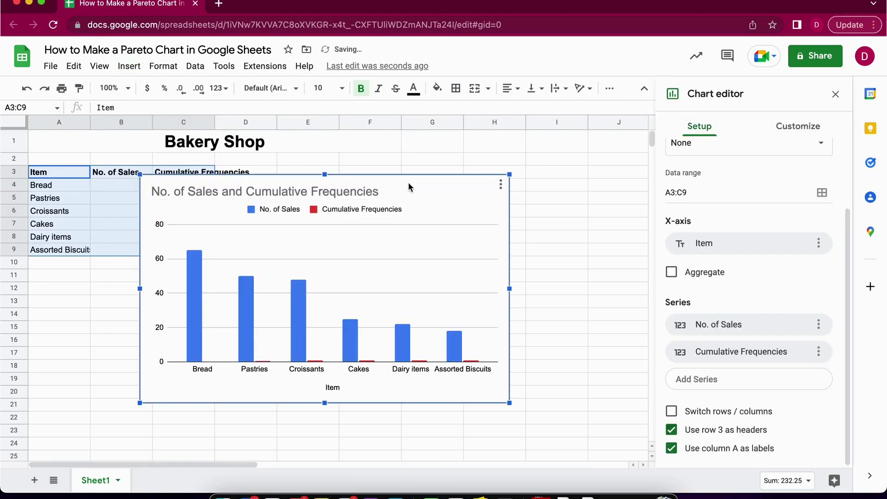
drag(412, 179, 451, 167)
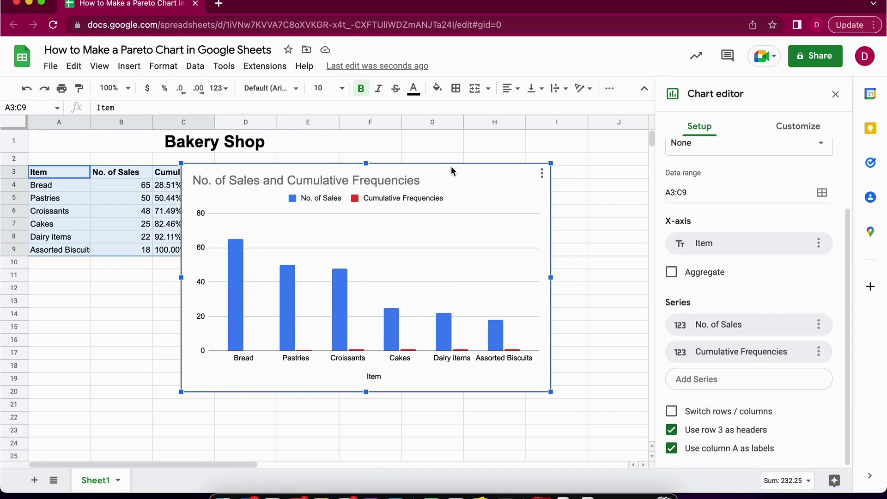
- Assign the Cumulative Frequencies series of the chart to the right axis
click(798, 126)
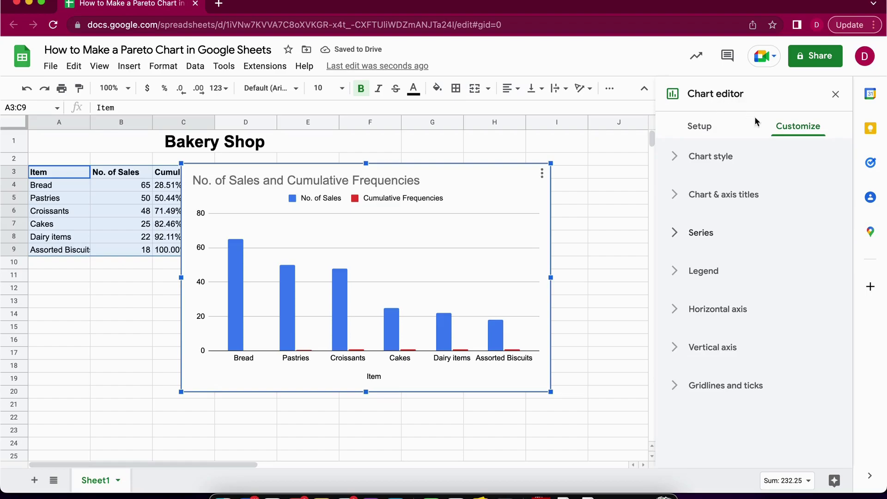
click(792, 130)
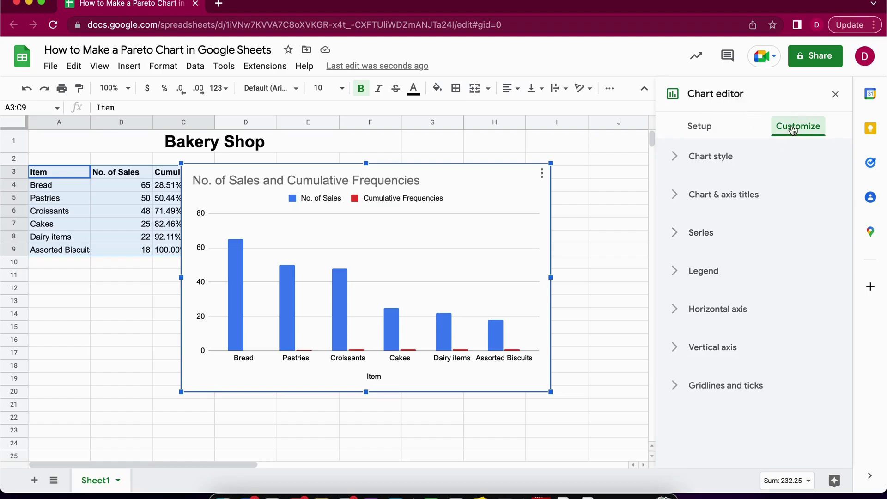
click(680, 235)
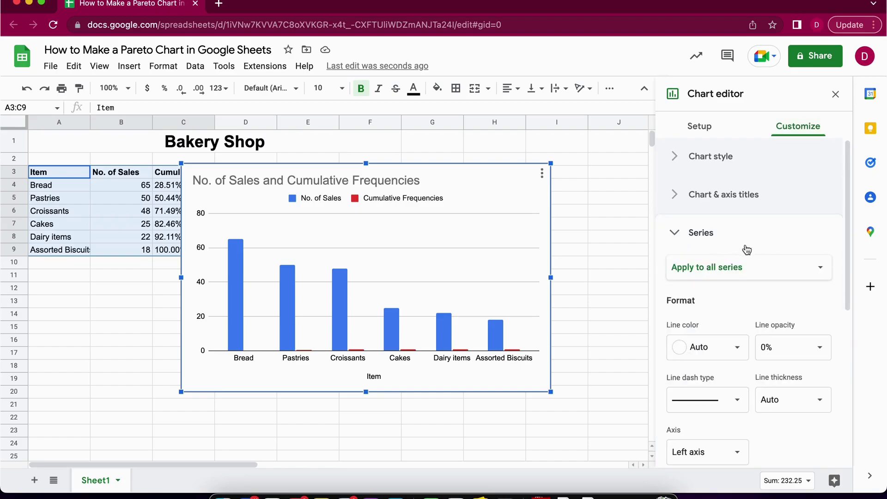
click(773, 276)
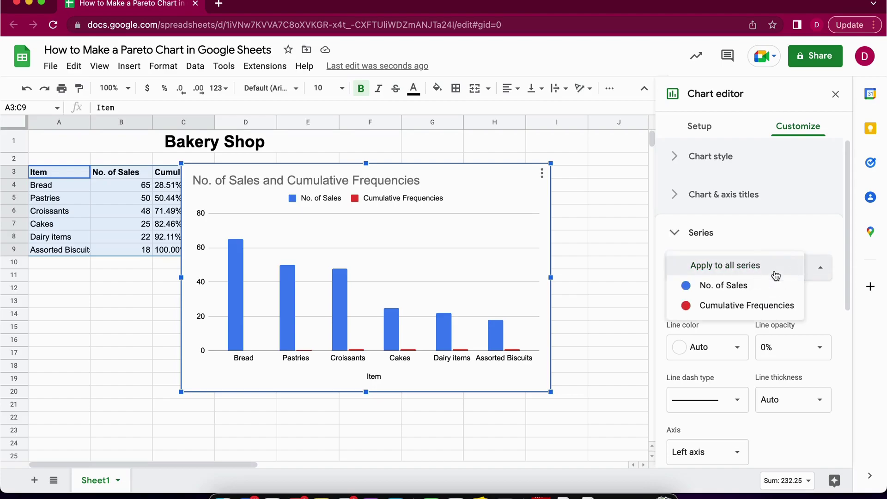
click(736, 307)
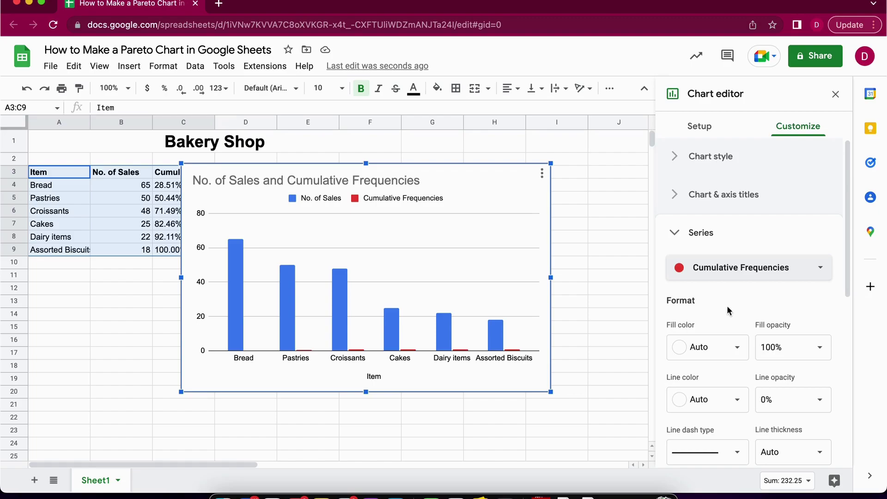
scroll(722, 342, down, 1)
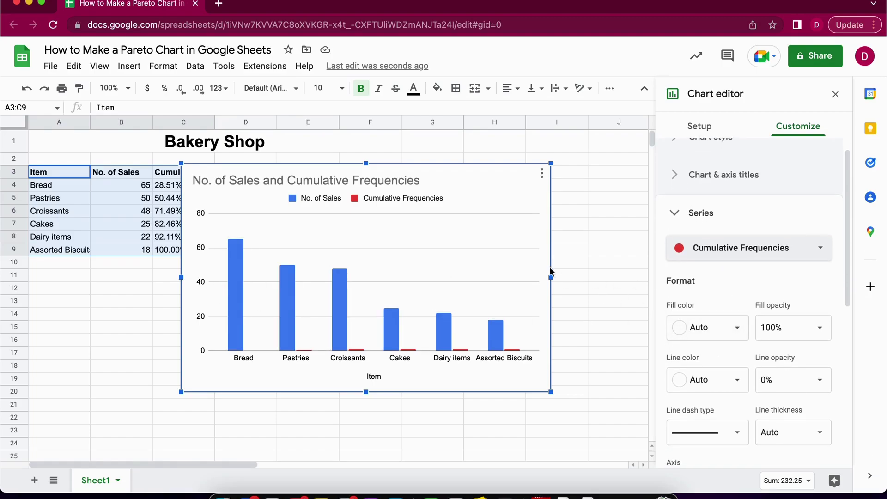
scroll(707, 301, down, 5)
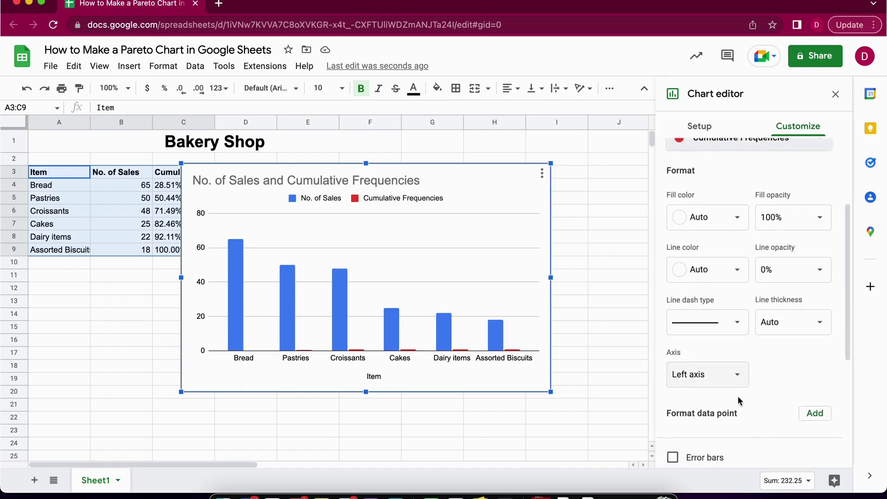
click(719, 378)
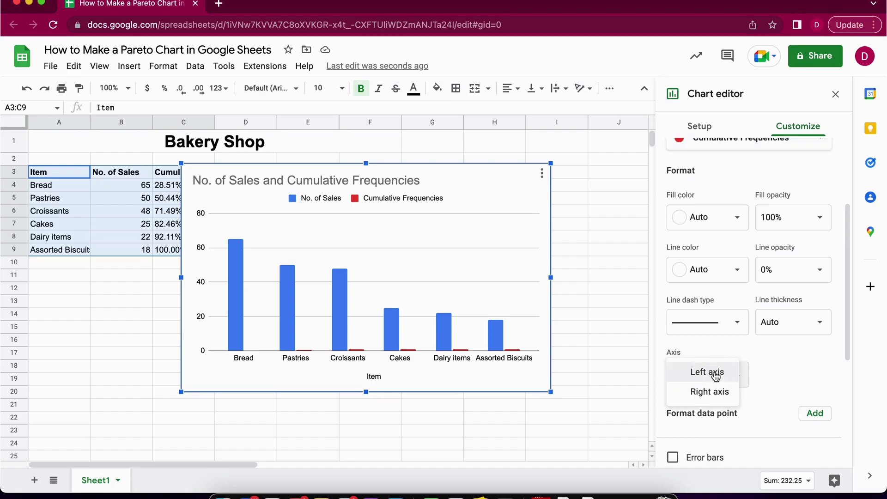
click(719, 393)
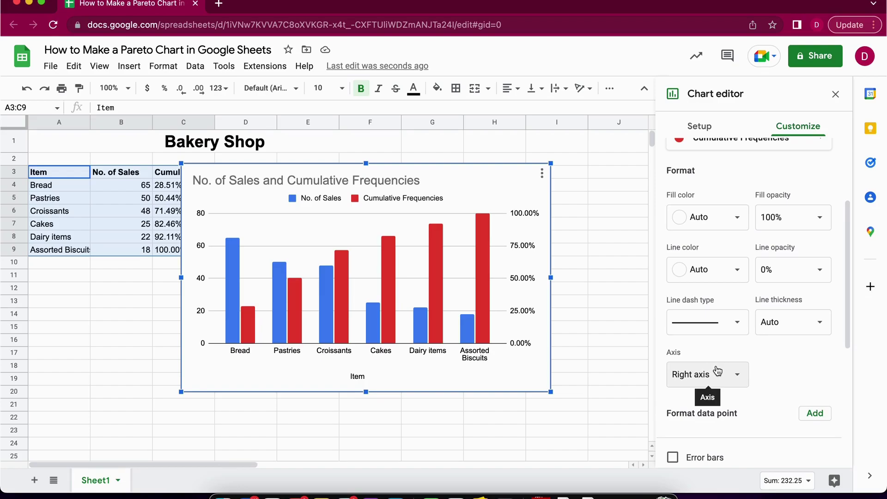
- Change the chart type to a combo chart and move the chart below the yellow formula note, clear of the table
scroll(699, 260, up, 2)
scroll(699, 260, up, 2)
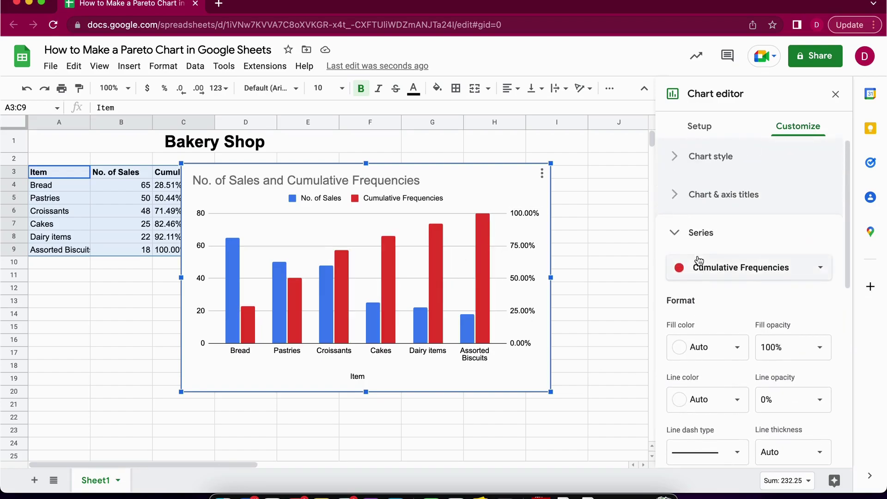
click(708, 164)
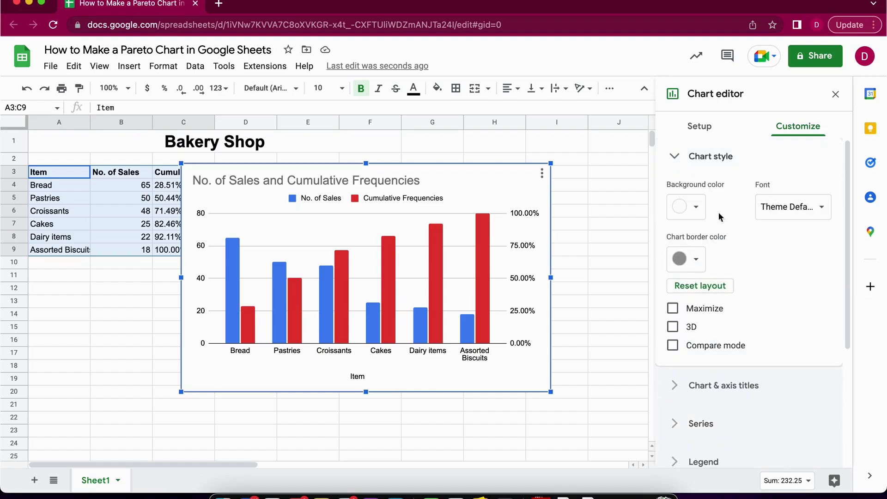
click(674, 157)
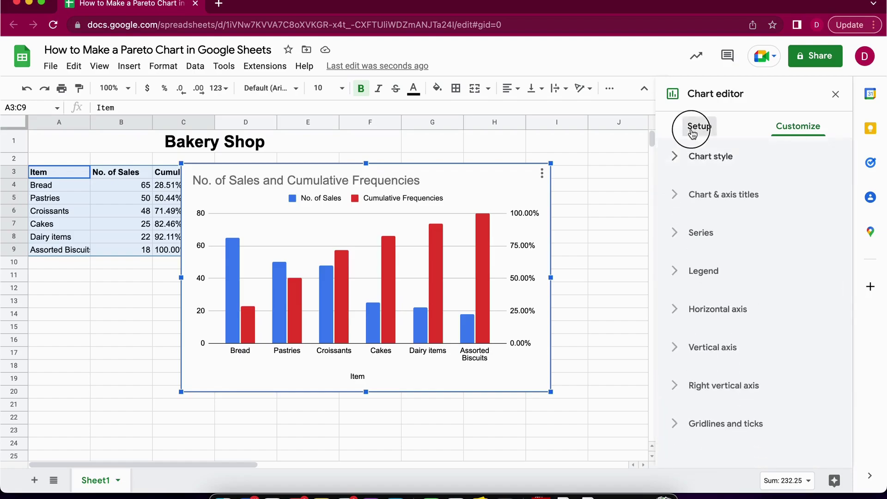
click(699, 128)
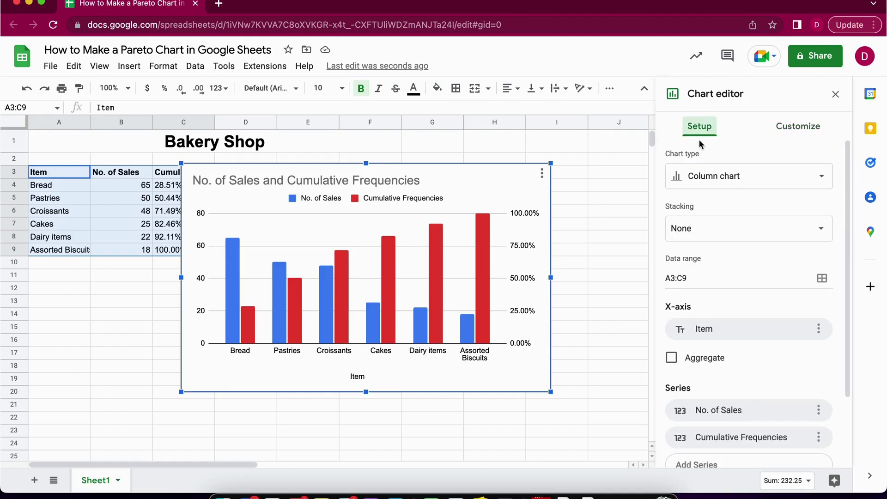
click(742, 178)
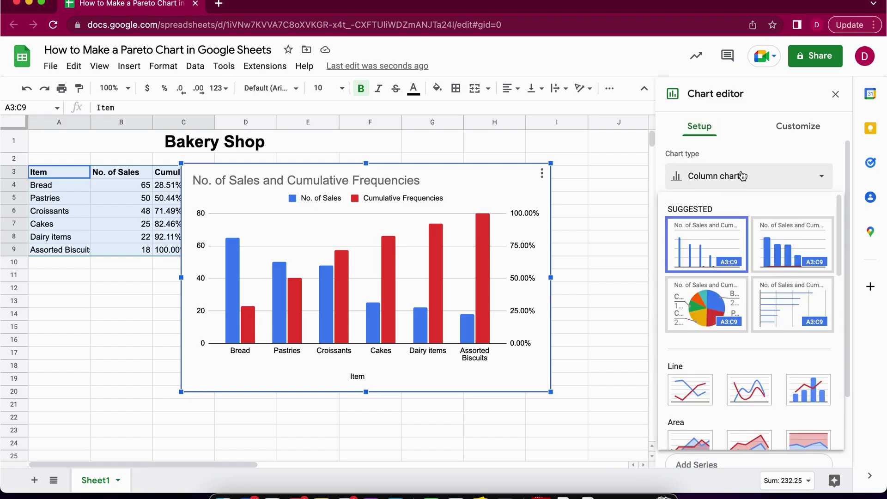
click(816, 392)
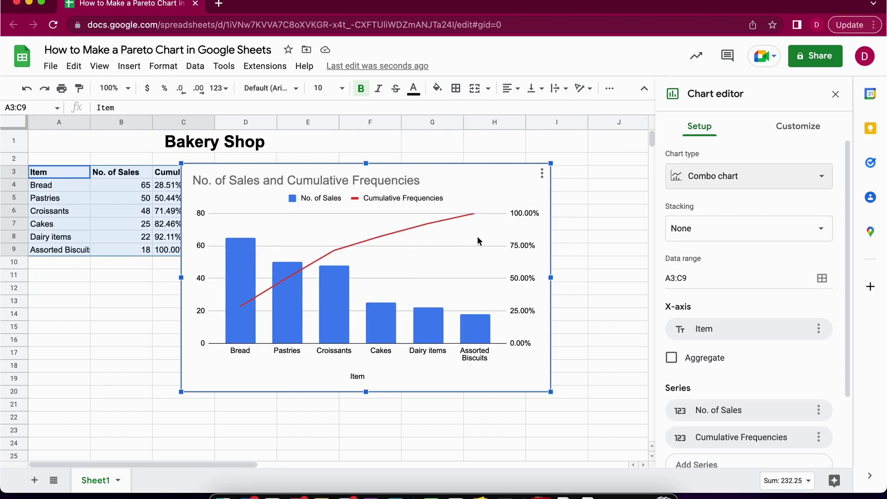
drag(371, 198, 414, 193)
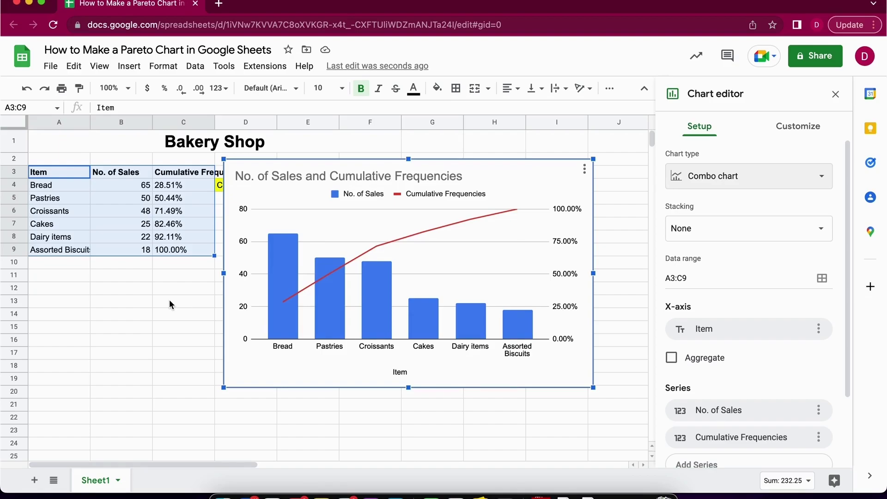
drag(287, 187, 293, 237)
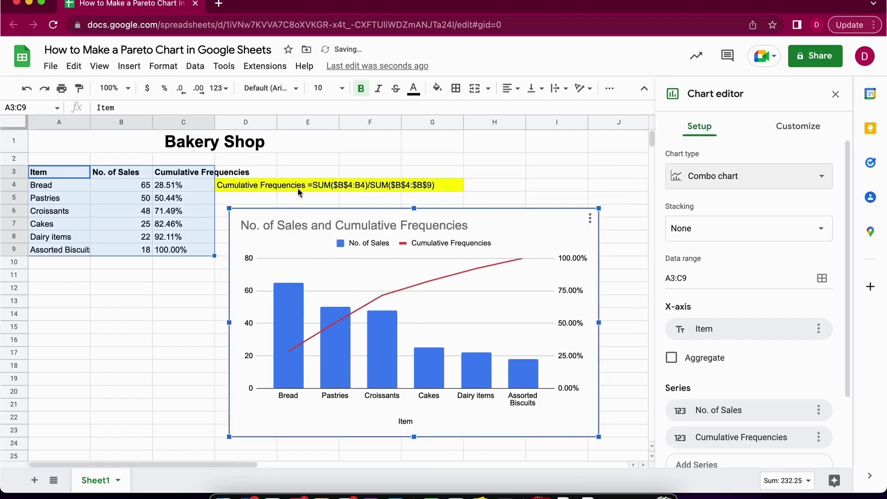